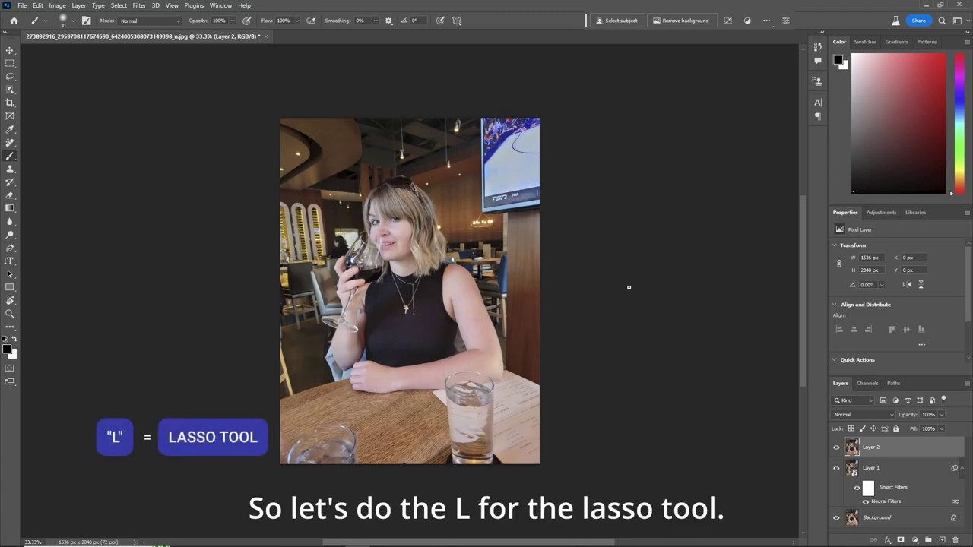
# Lasso the bottom-left glass and erase it with a 'remove' Generative Fill.
pyautogui.press('l')
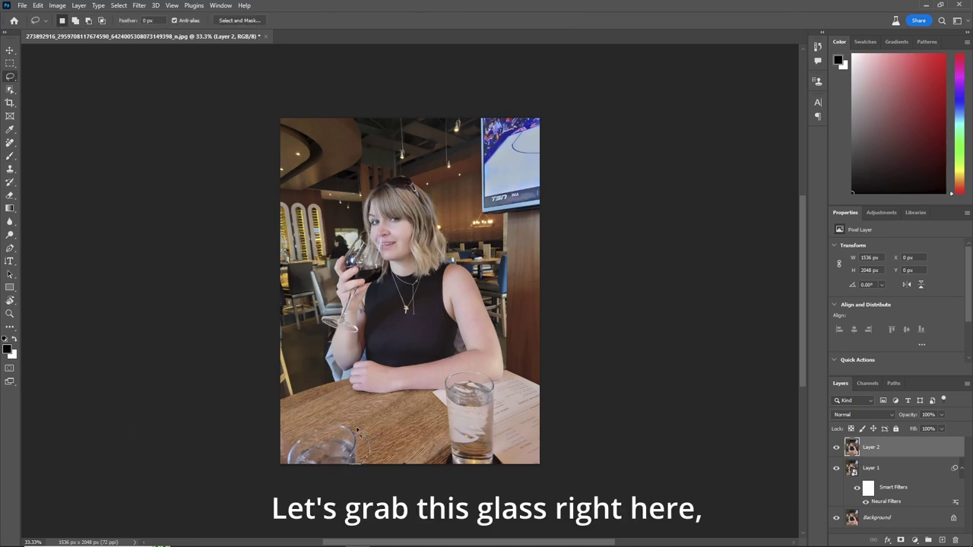
pyautogui.moveTo(283, 423)
pyautogui.mouseDown()
pyautogui.moveTo(259, 455)
pyautogui.moveTo(266, 475)
pyautogui.moveTo(349, 486)
pyautogui.mouseUp()
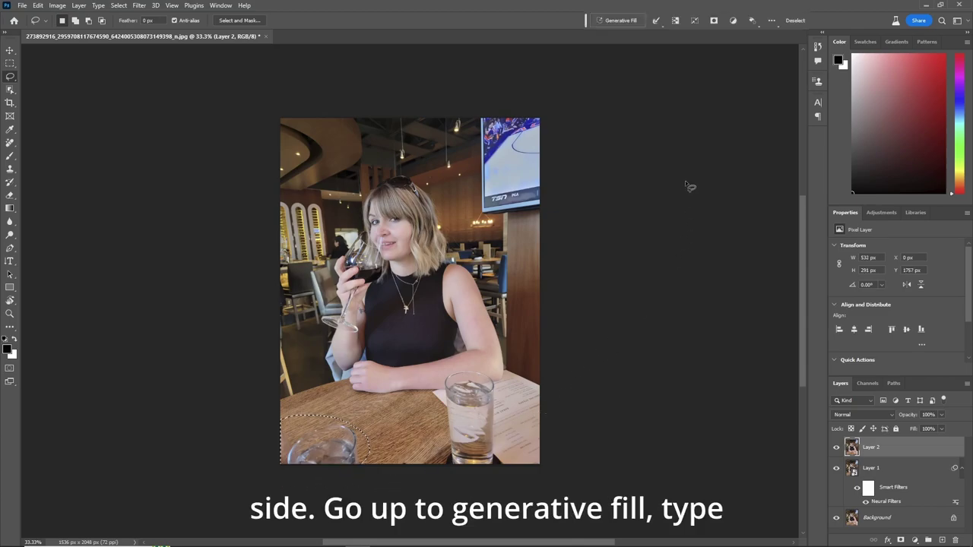
pyautogui.click(617, 20)
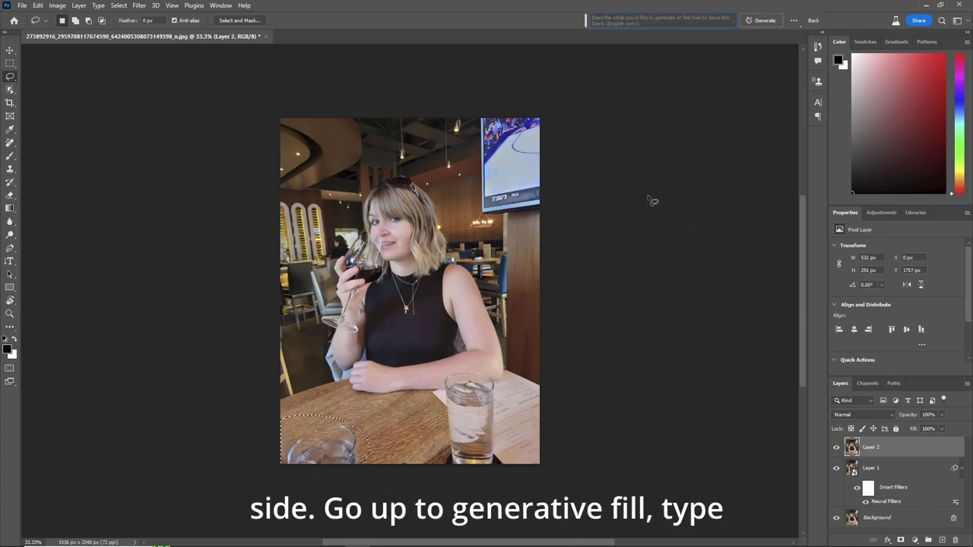
pyautogui.write('remo')
pyautogui.press('BackSpace')
pyautogui.press('BackSpace')
pyautogui.press('BackSpace')
pyautogui.press('BackSpace')
pyautogui.press('Return')
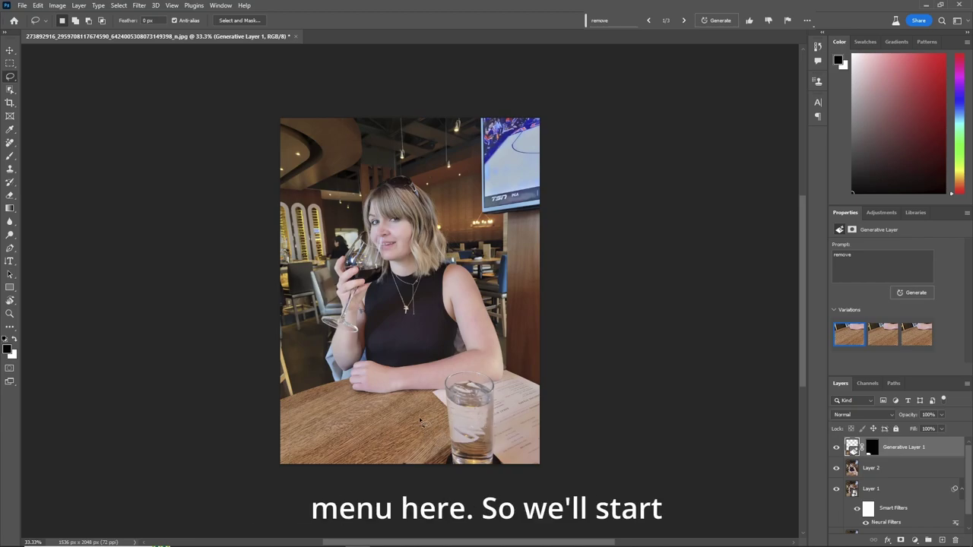
# Lasso the right-hand glass and menu and erase them with a 'remove' Generative Fill.
pyautogui.moveTo(498, 372); pyautogui.dragTo(449, 371)
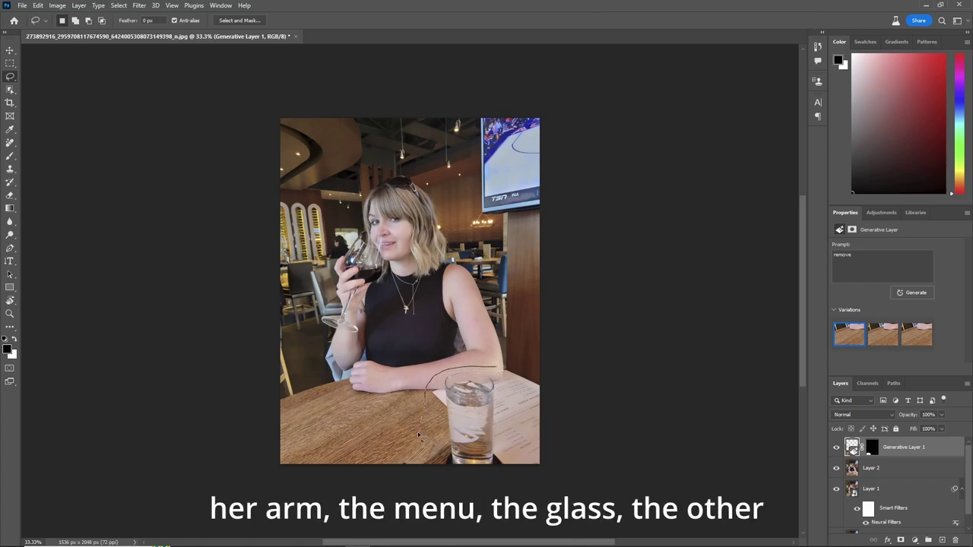
pyautogui.moveTo(422, 464)
pyautogui.mouseDown()
pyautogui.moveTo(470, 481)
pyautogui.moveTo(559, 470)
pyautogui.moveTo(581, 410)
pyautogui.moveTo(537, 365)
pyautogui.moveTo(493, 372)
pyautogui.mouseUp()
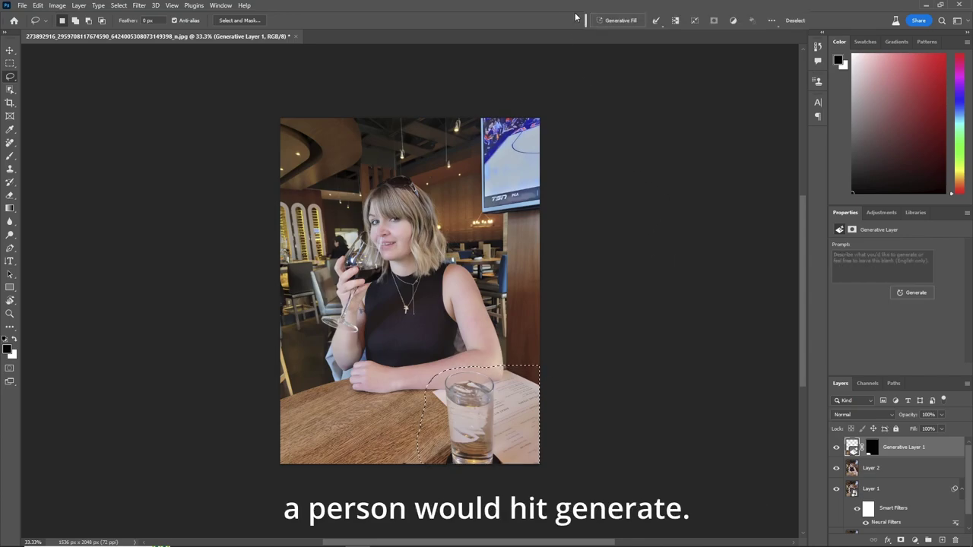
pyautogui.click(626, 22)
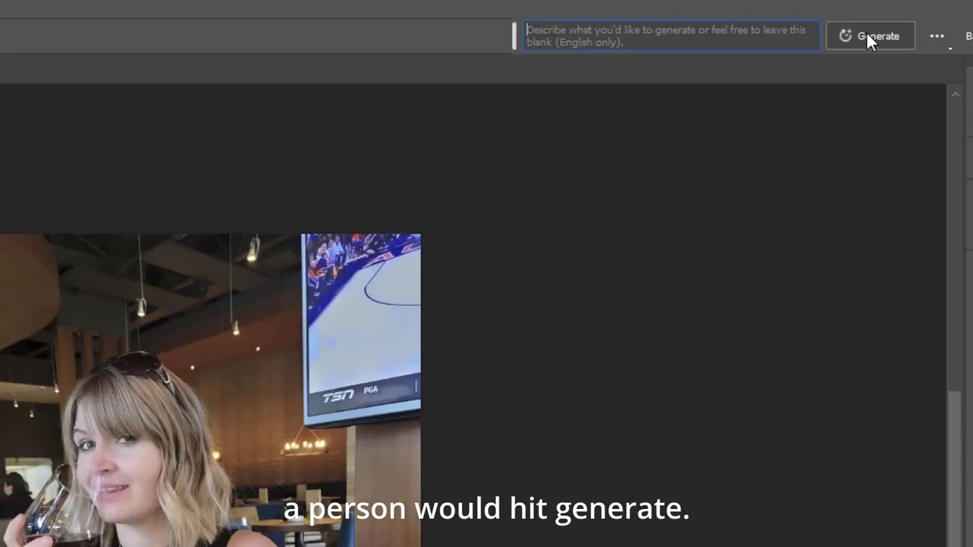
pyautogui.click(759, 21)
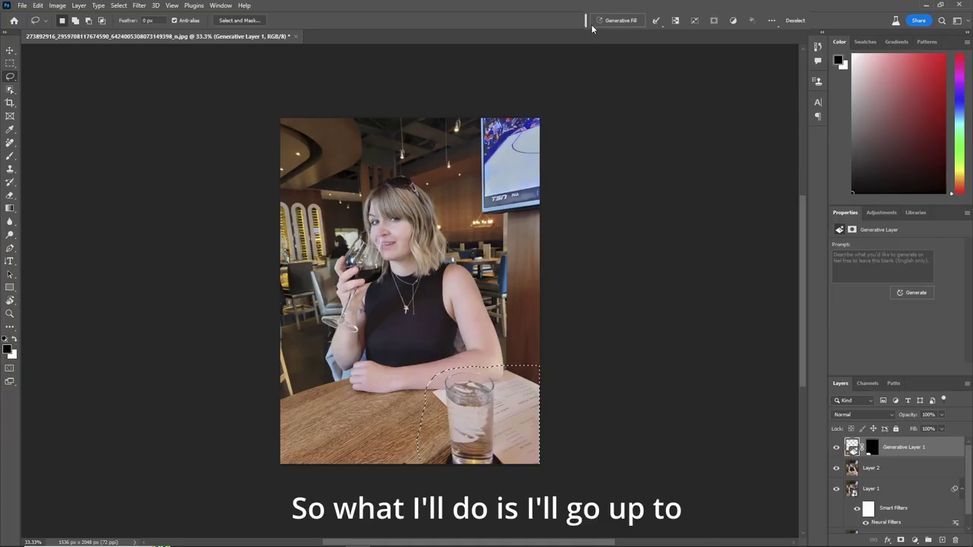
pyautogui.click(612, 20)
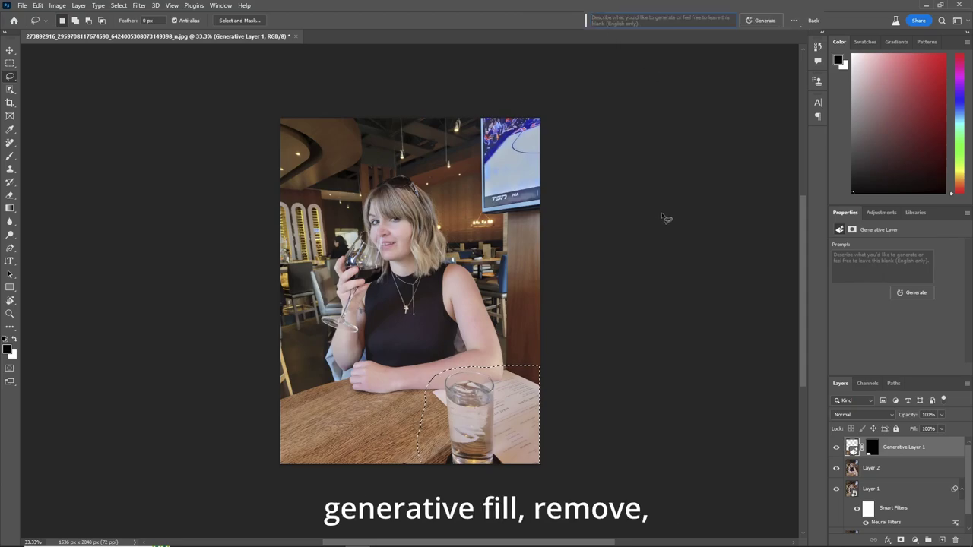
pyautogui.write('remove')
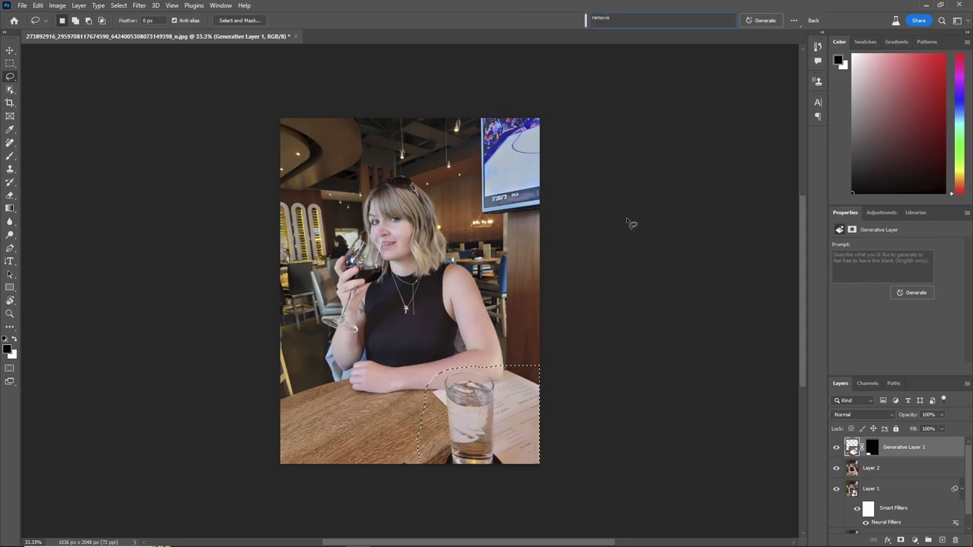
pyautogui.press('Return')
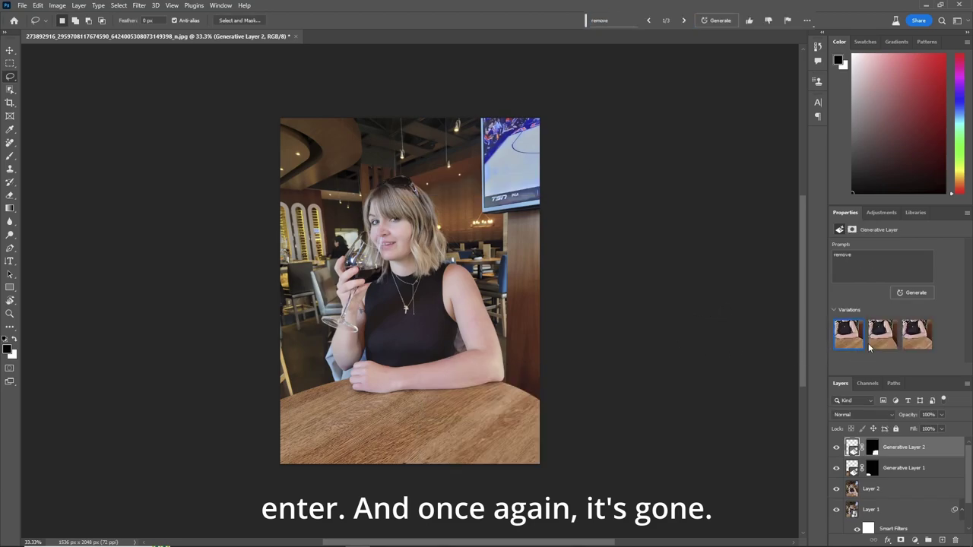
# Compare the three generated variations and keep the first one.
pyautogui.click(874, 342)
pyautogui.click(921, 338)
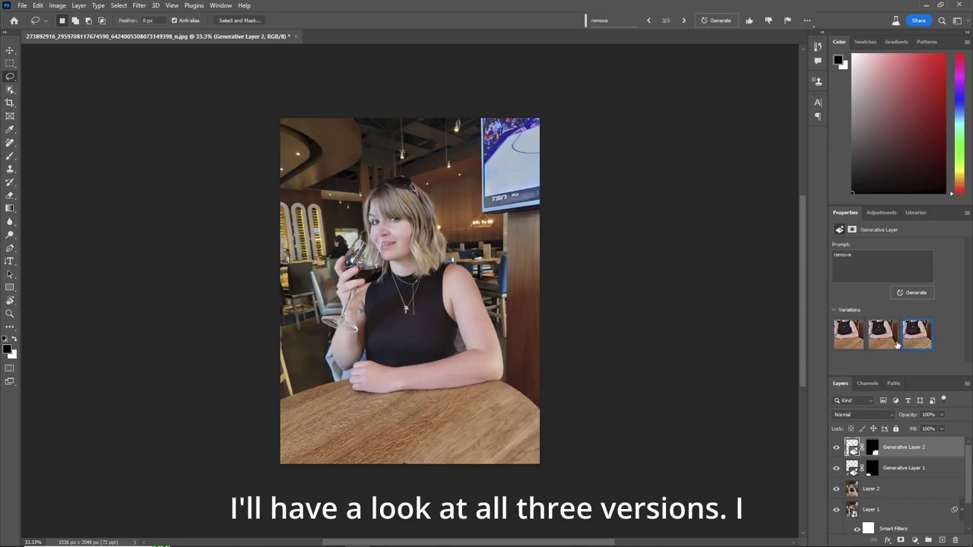
pyautogui.click(848, 334)
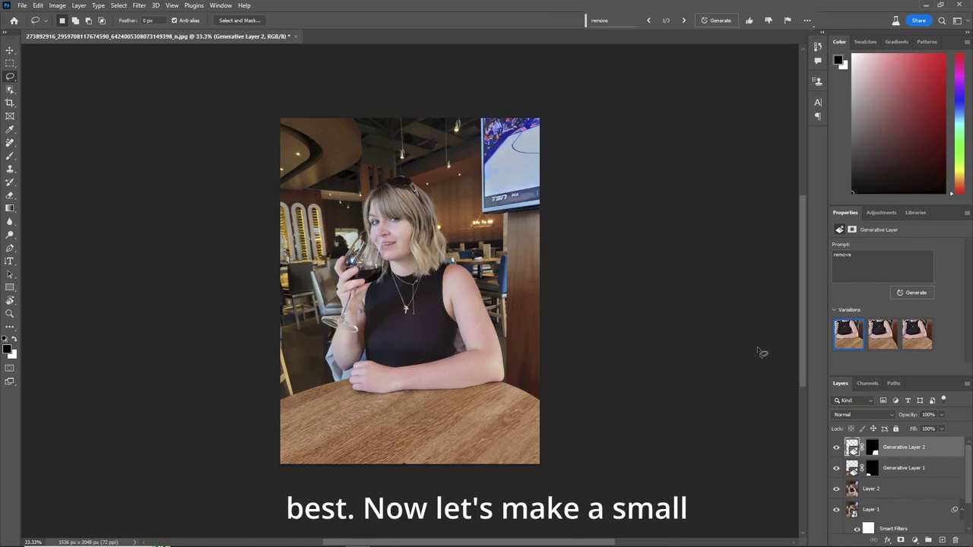
# Lasso the wall-mounted TV and generate a 'remove' fill over it.
pyautogui.click(567, 216)
pyautogui.moveTo(567, 216)
pyautogui.mouseDown()
pyautogui.moveTo(481, 221)
pyautogui.moveTo(476, 152)
pyautogui.moveTo(494, 111)
pyautogui.moveTo(572, 172)
pyautogui.mouseUp()
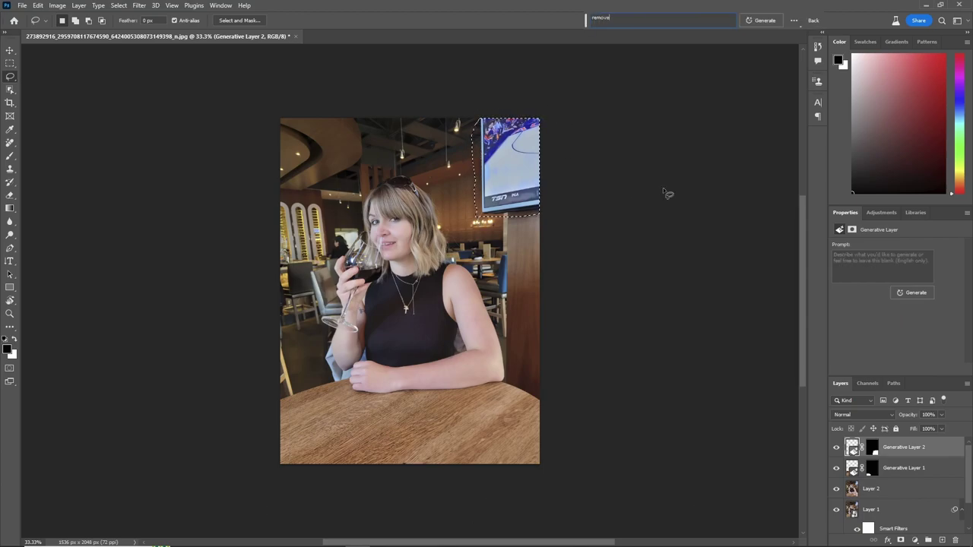
pyautogui.press('Return')
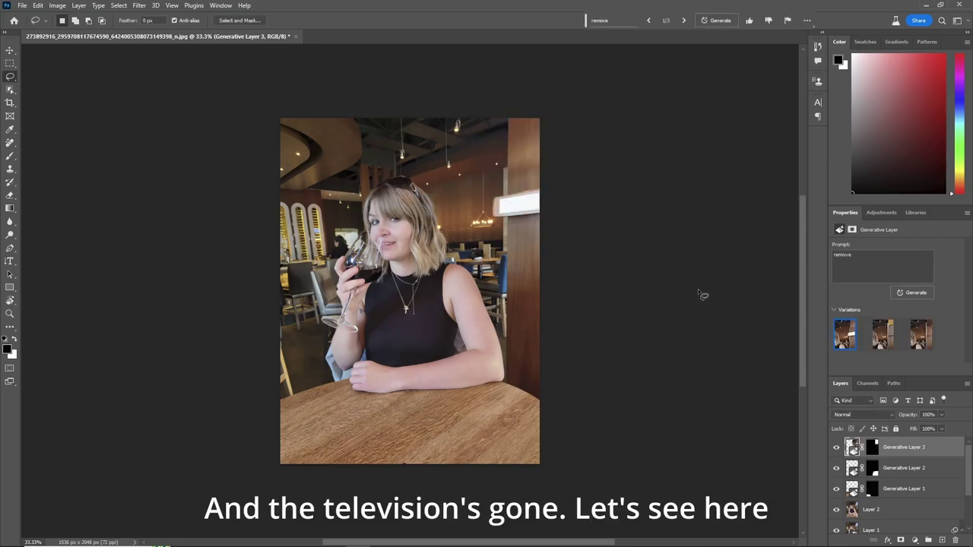
# Preview the TV-removal variations and settle on the second one.
pyautogui.click(884, 342)
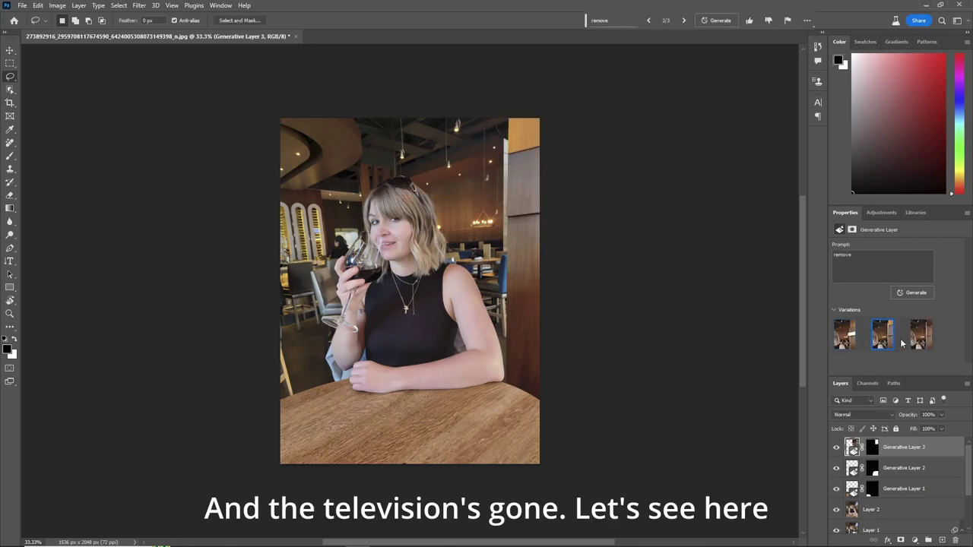
pyautogui.click(921, 342)
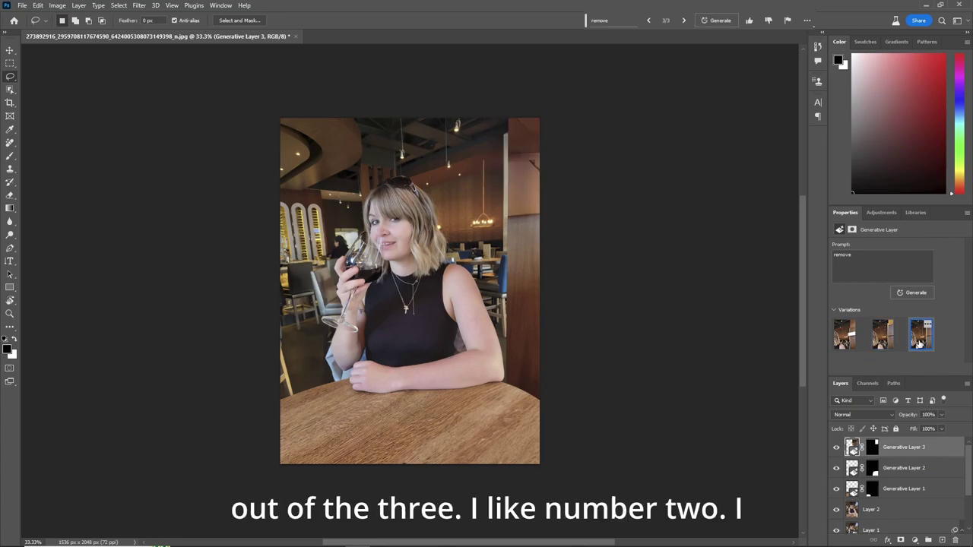
pyautogui.click(882, 342)
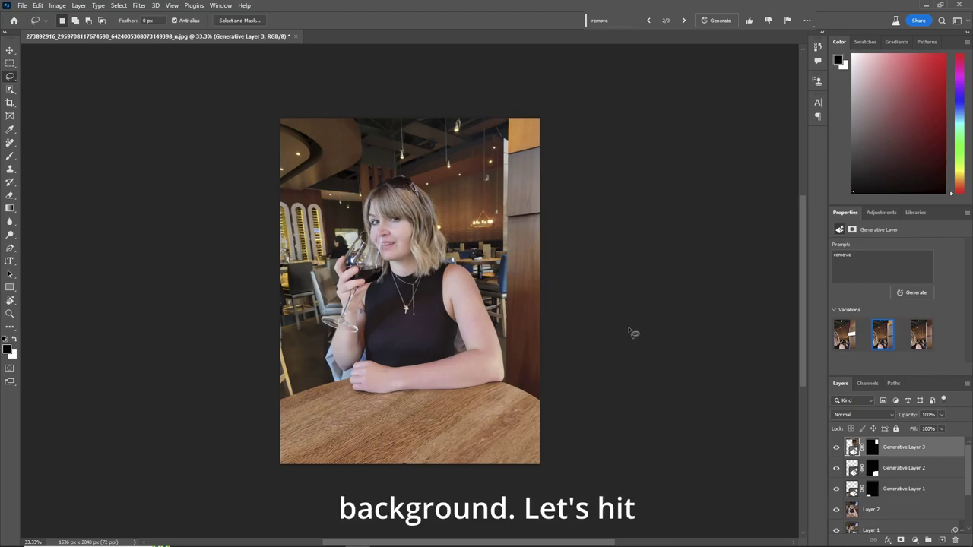
# Zoom in and erase the man seated in the background with a 'remove' fill.
pyautogui.press('z')
pyautogui.moveTo(350, 260); pyautogui.dragTo(557, 348)
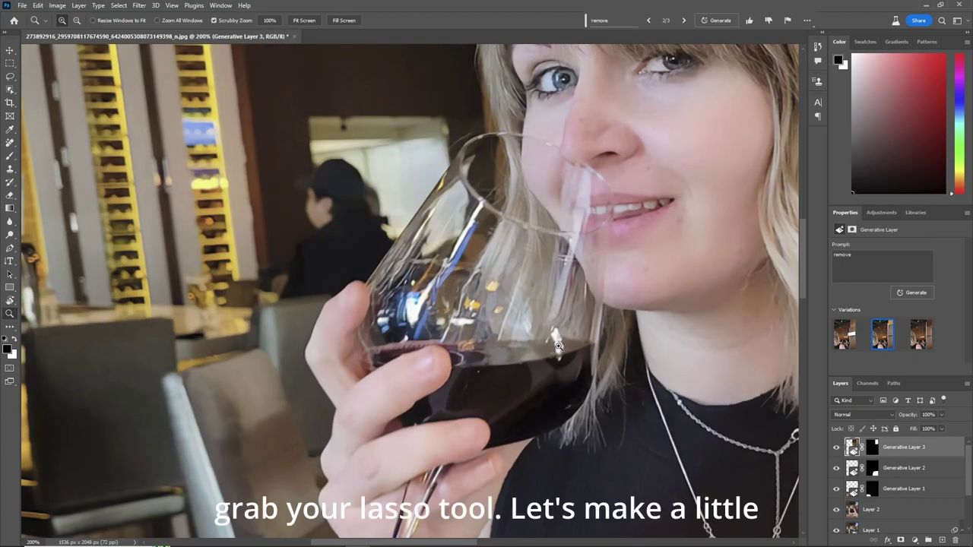
pyautogui.press('l')
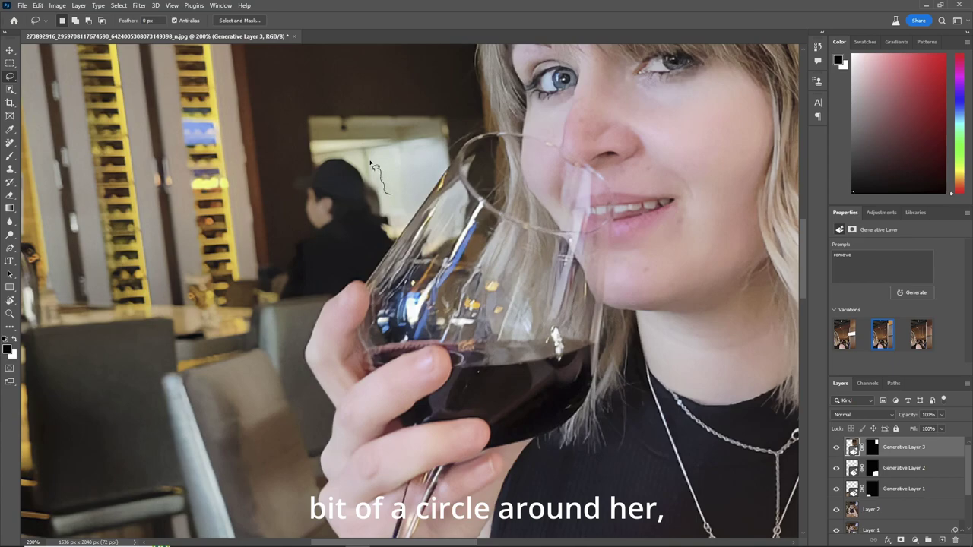
pyautogui.moveTo(372, 163)
pyautogui.mouseDown()
pyautogui.moveTo(305, 159)
pyautogui.moveTo(285, 234)
pyautogui.moveTo(254, 272)
pyautogui.moveTo(251, 311)
pyautogui.moveTo(361, 291)
pyautogui.moveTo(411, 253)
pyautogui.moveTo(417, 228)
pyautogui.mouseUp()
pyautogui.write('remove')
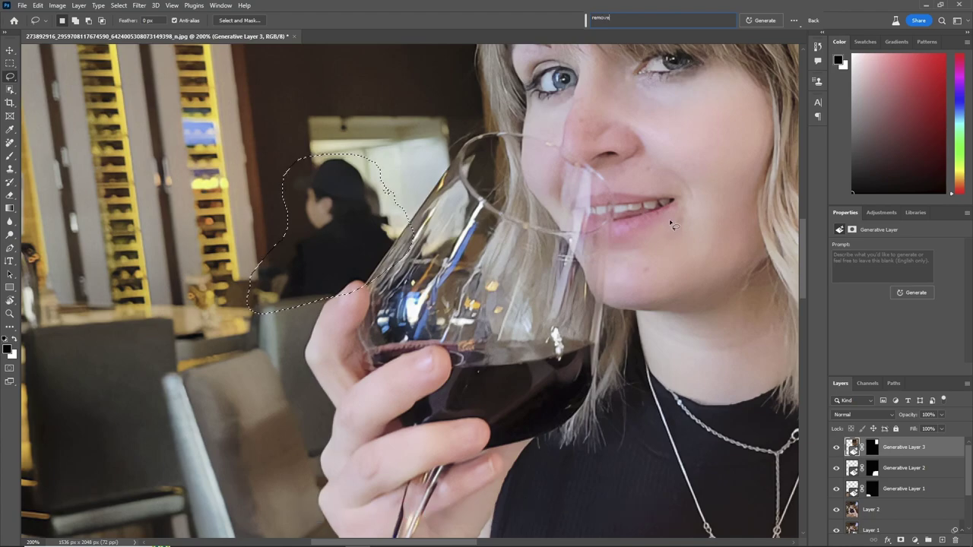
pyautogui.press('Return')
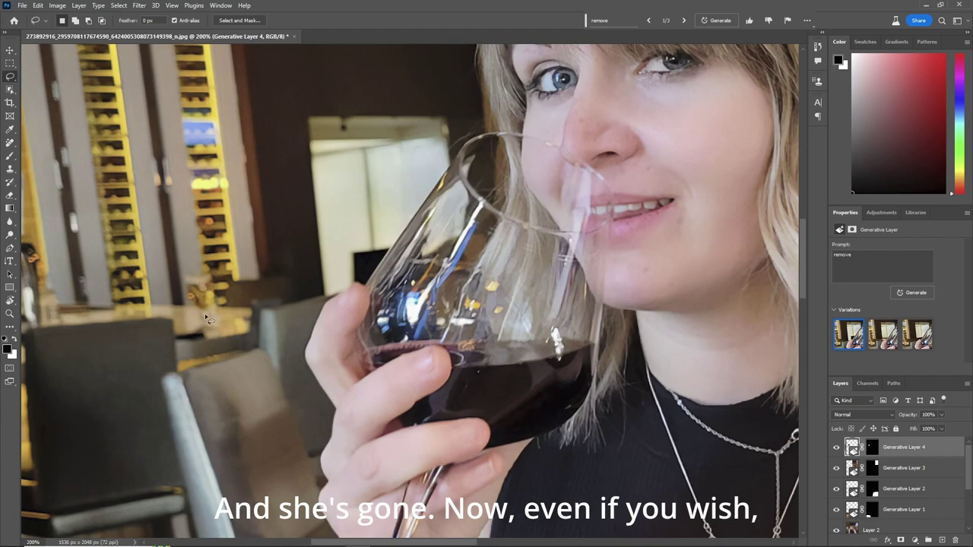
# Lasso the small object on the left table and erase it with 'remove'.
pyautogui.moveTo(217, 270)
pyautogui.mouseDown()
pyautogui.moveTo(175, 276)
pyautogui.moveTo(175, 308)
pyautogui.moveTo(207, 333)
pyautogui.moveTo(227, 306)
pyautogui.mouseUp()
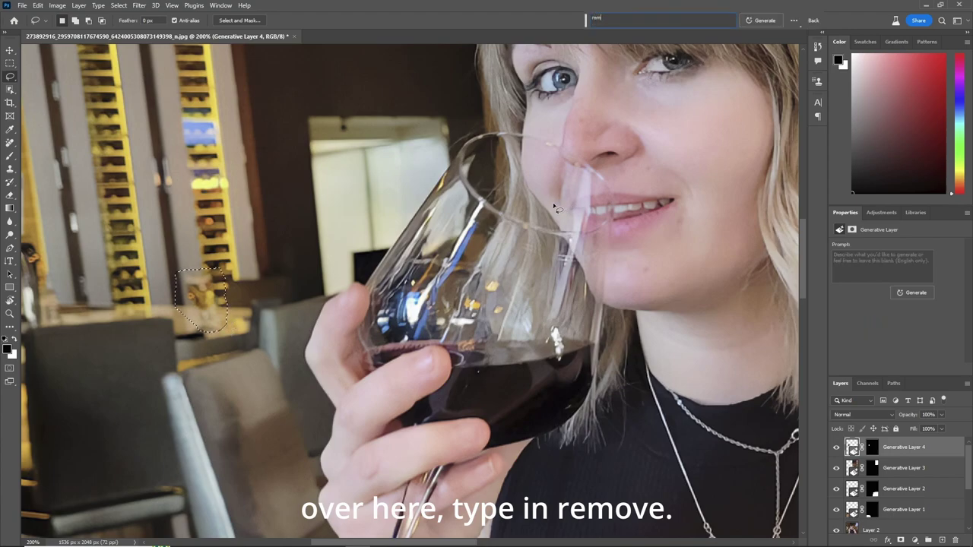
pyautogui.write('e')
pyautogui.press('Return')
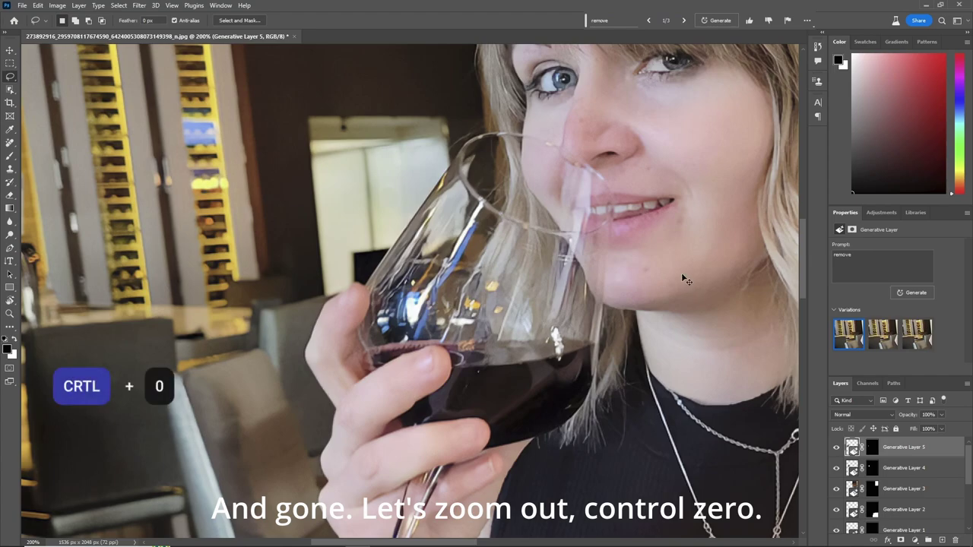
# Zoom in on her head and erase the sunglasses and some hair with a 'remove' fill.
pyautogui.hotkey('ctrl', '0')
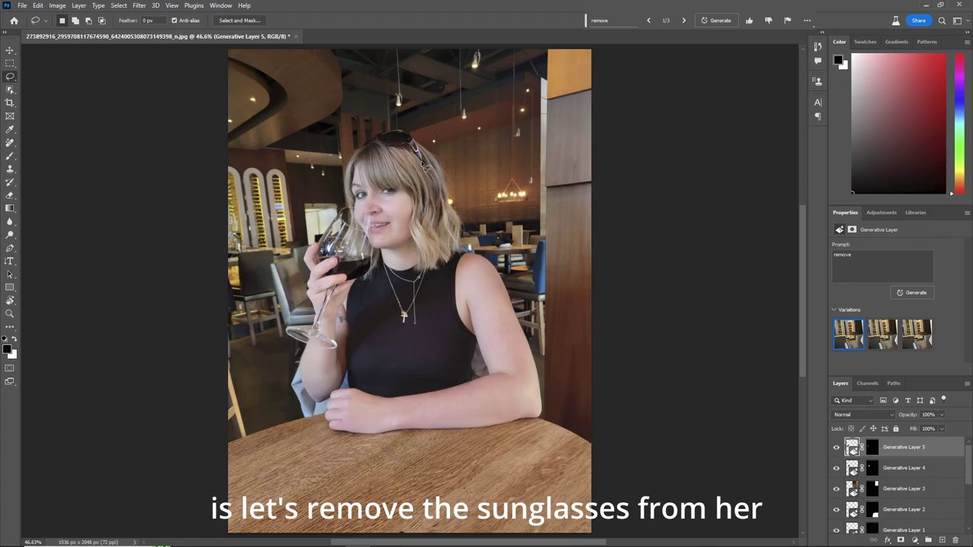
pyautogui.press('z')
pyautogui.keyDown('alt'); pyautogui.click(401, 158); pyautogui.keyUp('alt')
pyautogui.click(400, 157)
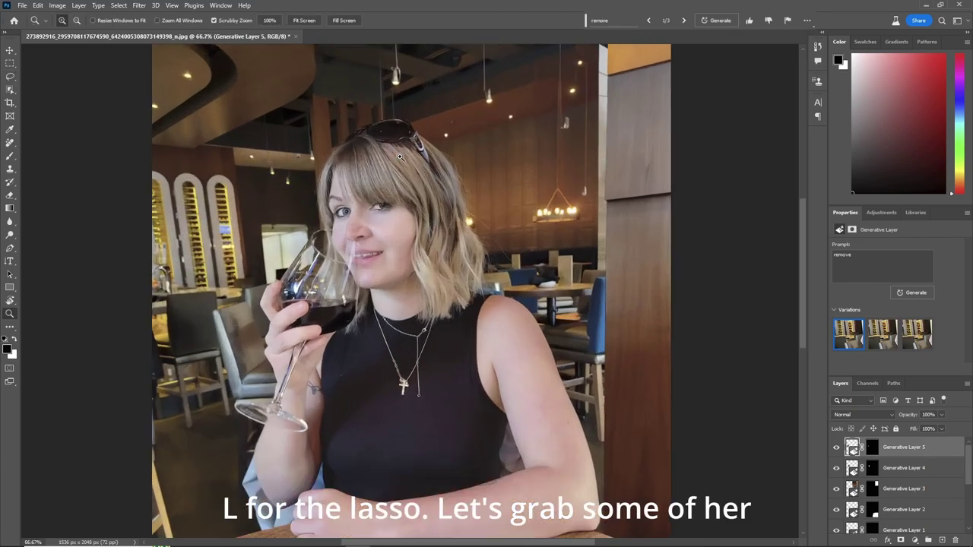
pyautogui.click(400, 156)
pyautogui.press('l')
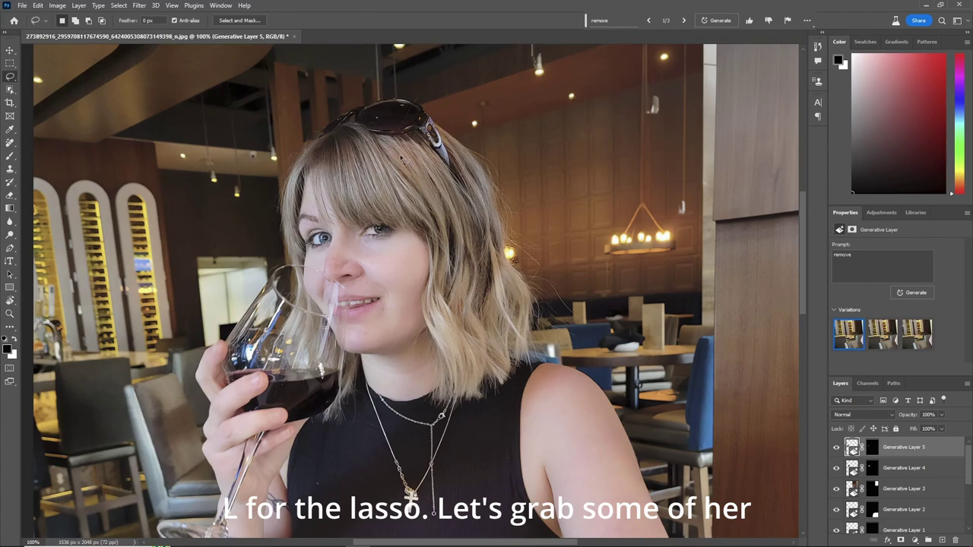
pyautogui.moveTo(365, 143); pyautogui.dragTo(415, 154)
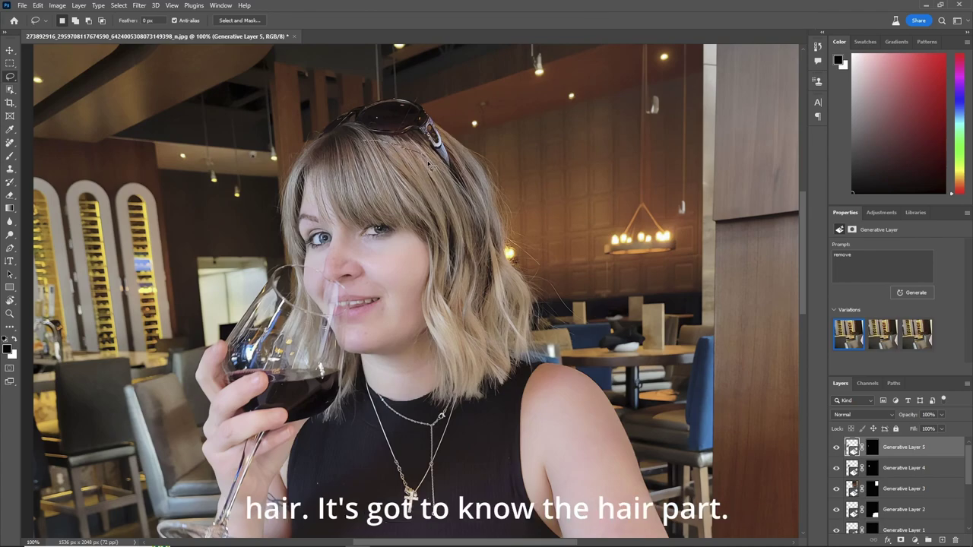
pyautogui.moveTo(464, 181); pyautogui.dragTo(456, 155)
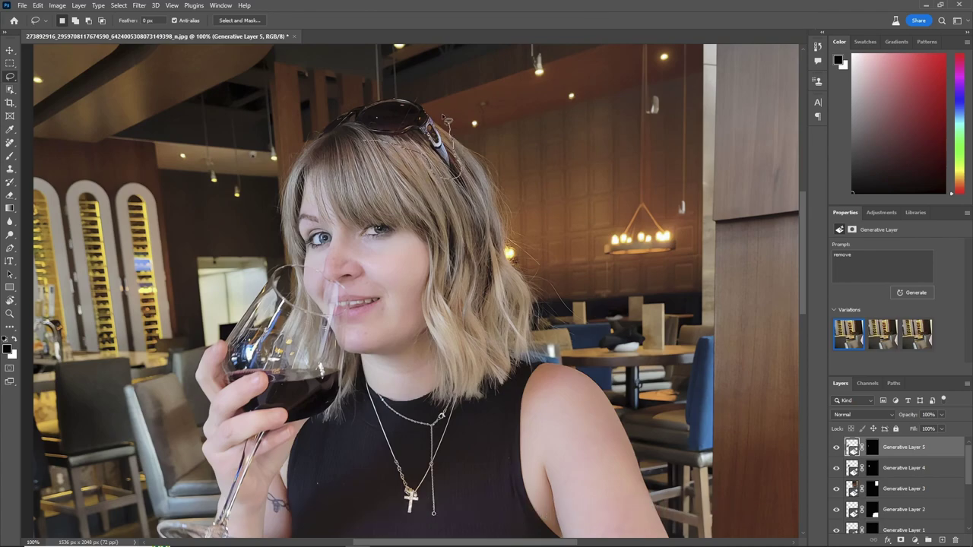
pyautogui.moveTo(447, 120)
pyautogui.mouseDown()
pyautogui.moveTo(381, 93)
pyautogui.moveTo(333, 108)
pyautogui.moveTo(306, 143)
pyautogui.moveTo(339, 157)
pyautogui.moveTo(390, 141)
pyautogui.mouseUp()
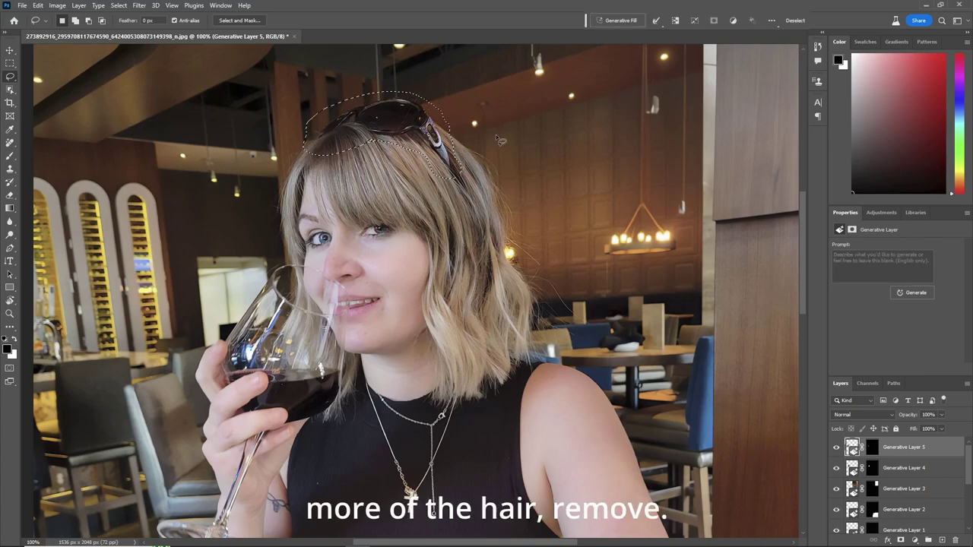
pyautogui.write('remove')
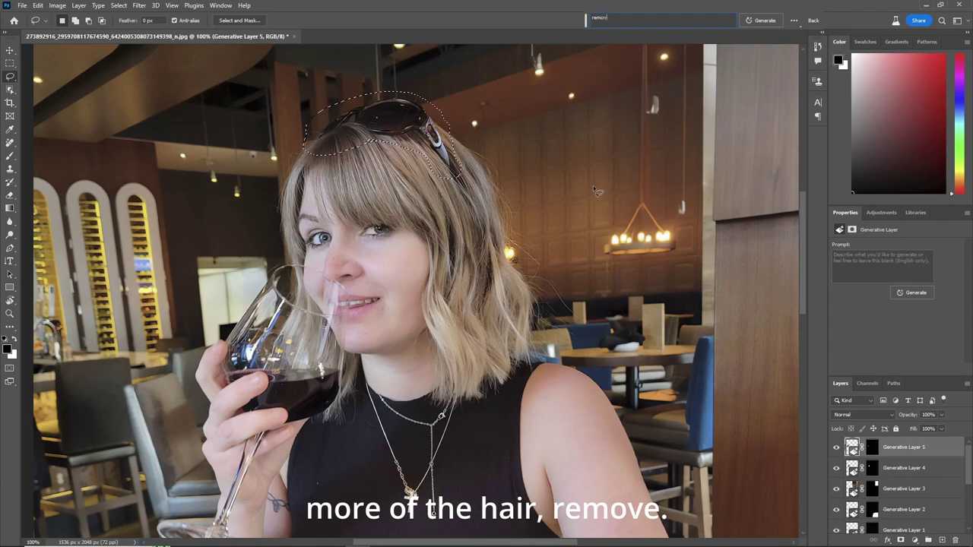
pyautogui.click(762, 19)
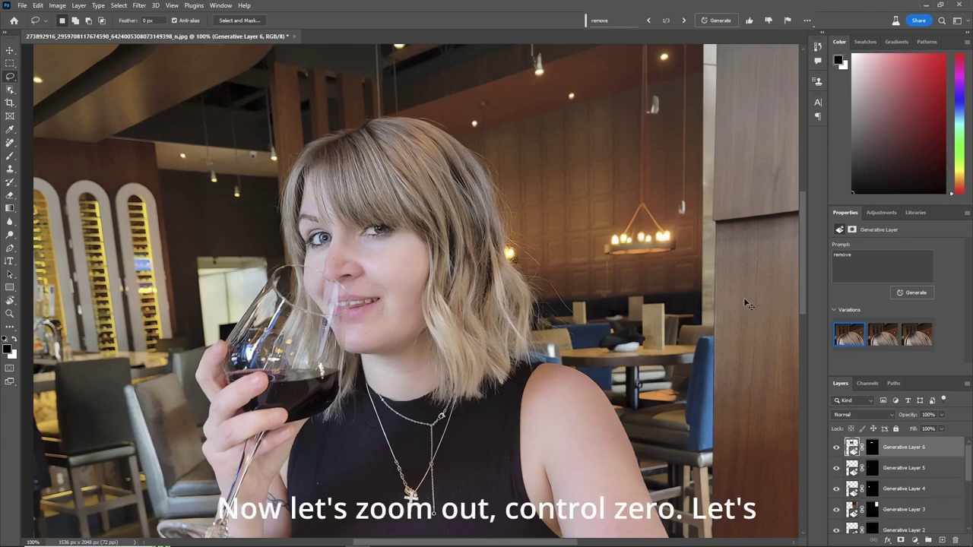
# Fit the photo on screen and choose the third hair variation of Generative Layer 6.
pyautogui.hotkey('ctrl', '0')
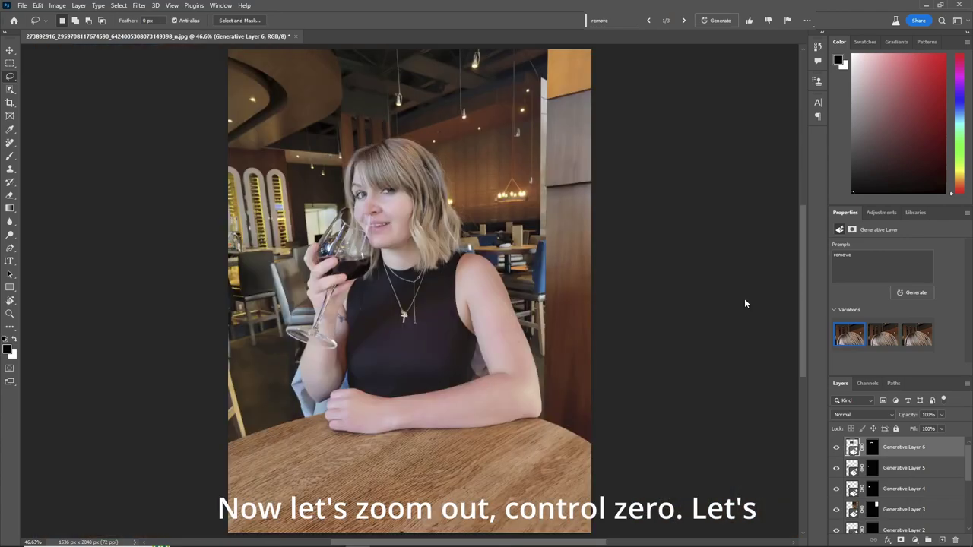
pyautogui.click(886, 337)
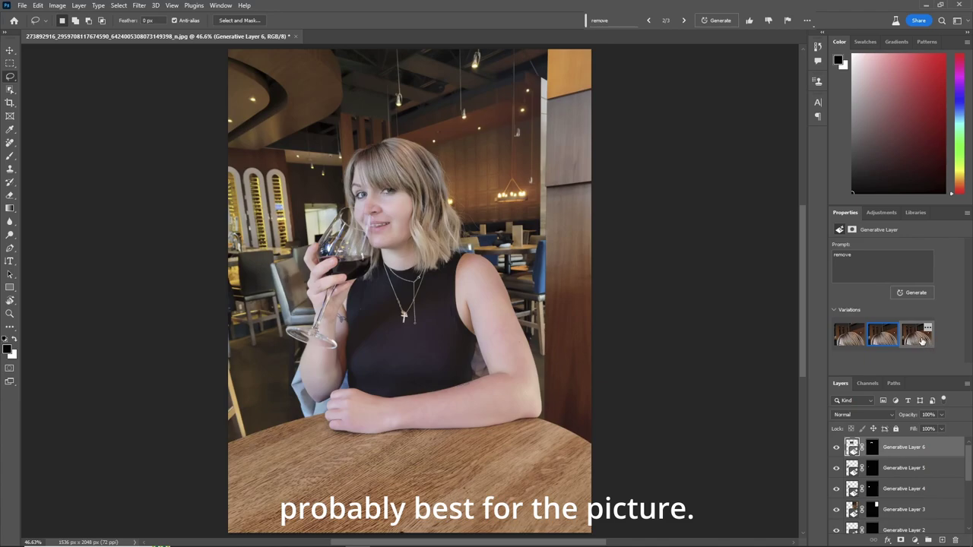
pyautogui.click(921, 341)
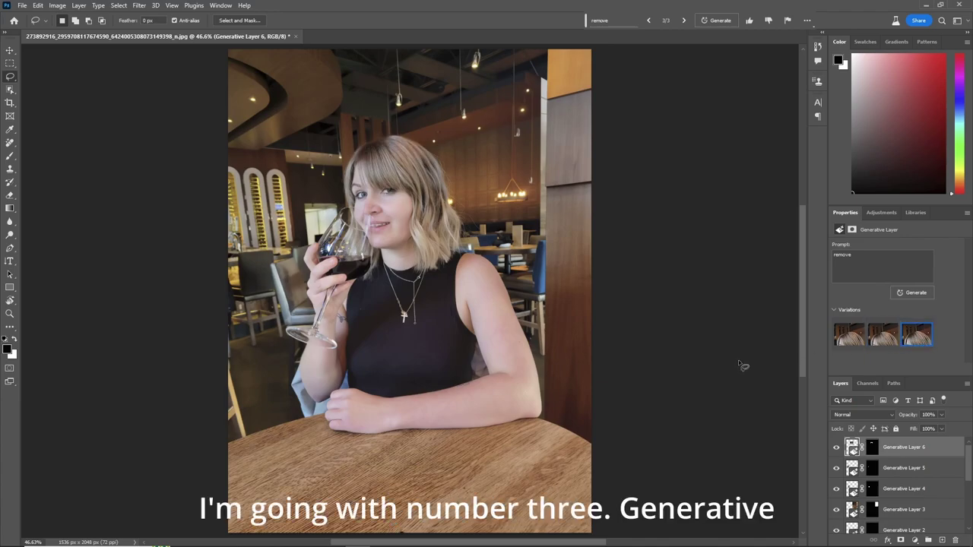